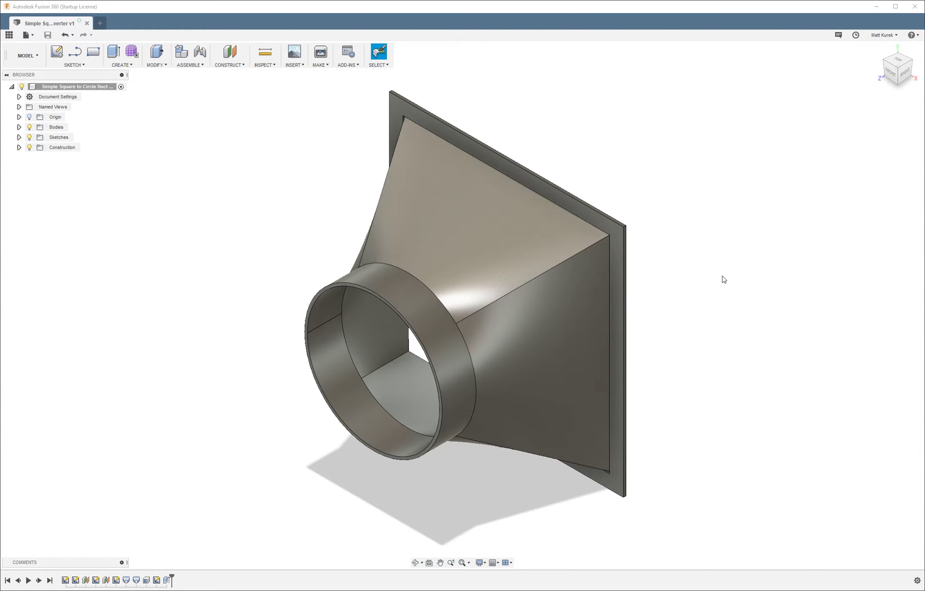
# Step: Create a new design and start a sketch on the horizontal origin plane
pyautogui.keyDown('shift'); pyautogui.moveTo(723, 280); pyautogui.dragTo(729, 224, button='middle'); pyautogui.keyUp('shift')
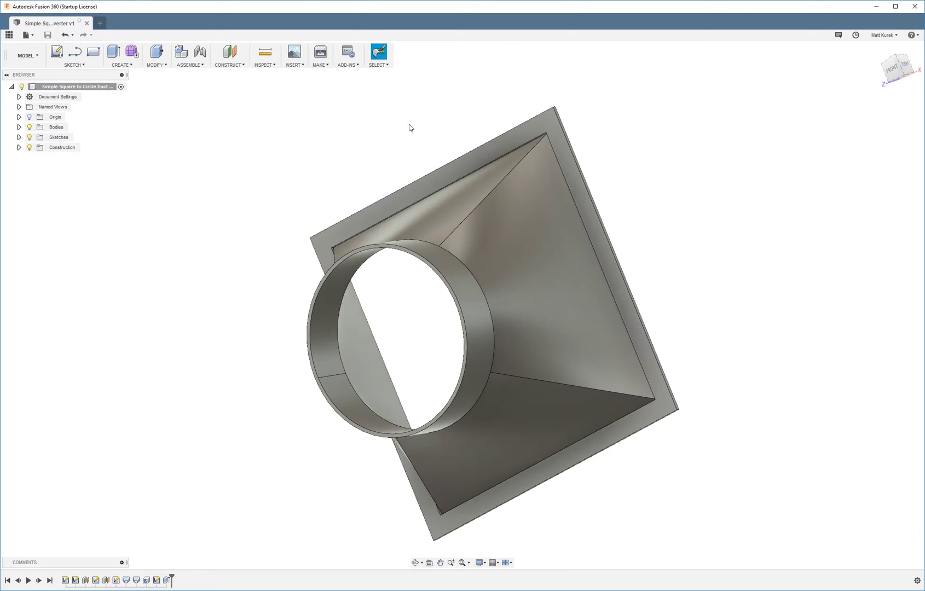
pyautogui.click(101, 23)
pyautogui.click(57, 52)
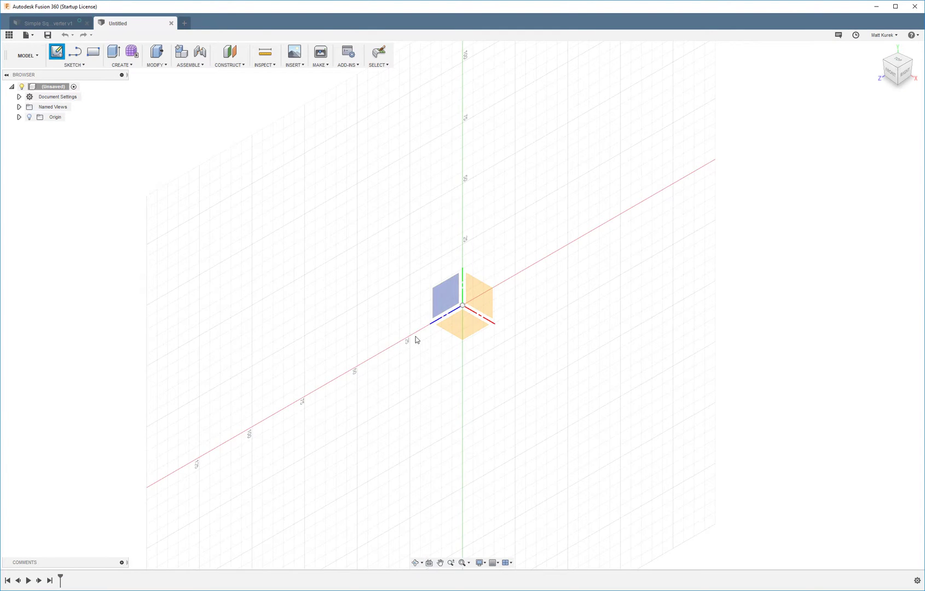
pyautogui.click(463, 322)
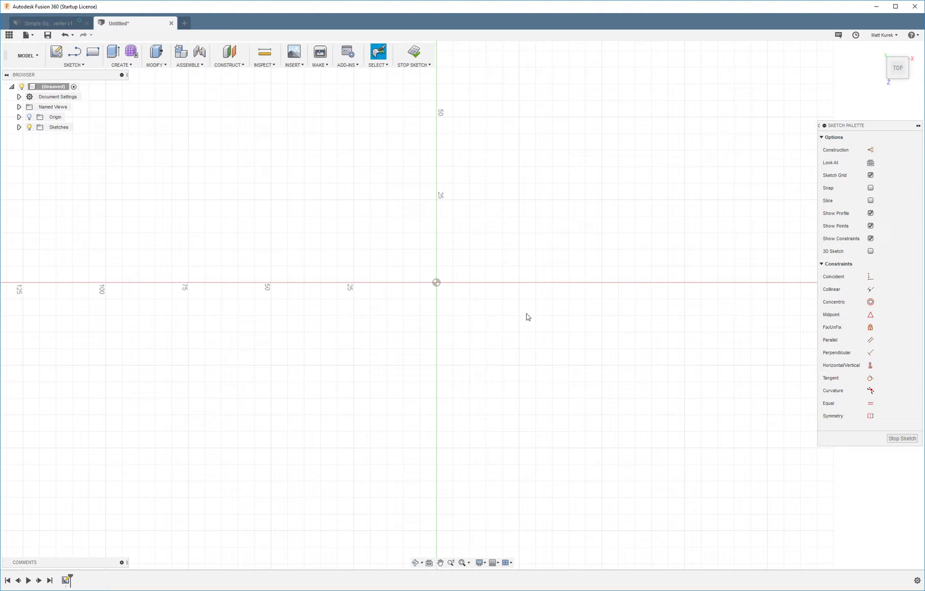
# Step: Sketch a circle centred on the origin and set its diameter to 203.2 mm
pyautogui.press('r')
pyautogui.press('c')
pyautogui.click(437, 283)
pyautogui.click(365, 180)
pyautogui.press('Escape')
pyautogui.click(341, 198)
pyautogui.click(251, 195)
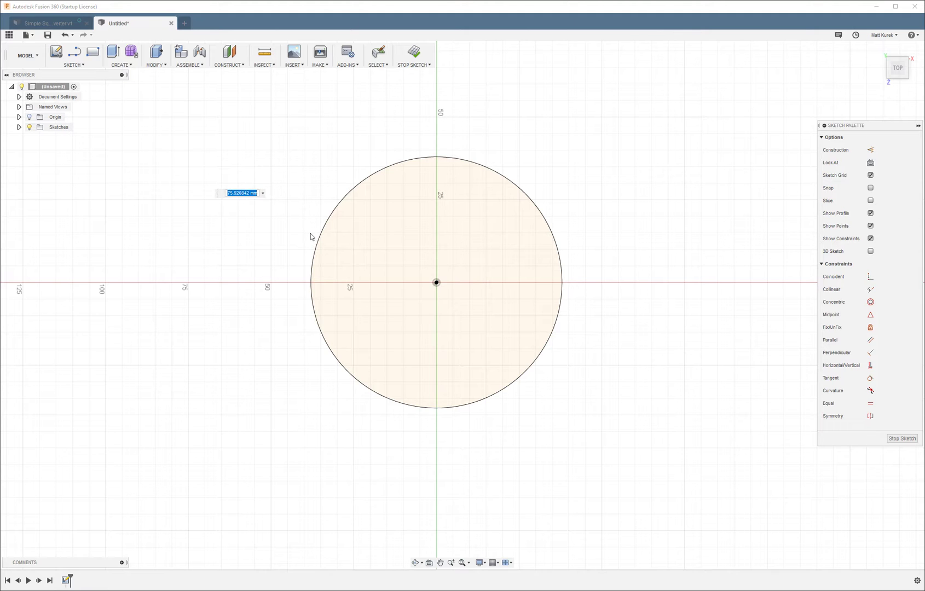
pyautogui.write('200')
pyautogui.press('Return')
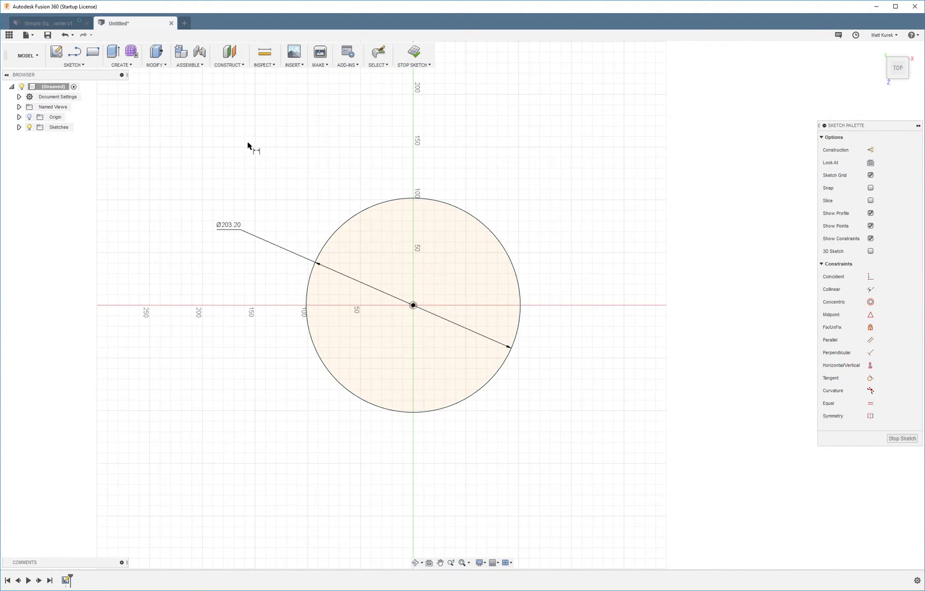
# Step: Create a construction plane offset -6 in from the circle profile
pyautogui.click(229, 65)
pyautogui.click(243, 74)
pyautogui.click(411, 192)
pyautogui.keyDown('shift'); pyautogui.moveTo(410, 193); pyautogui.dragTo(403, 308, button='middle'); pyautogui.keyUp('shift')
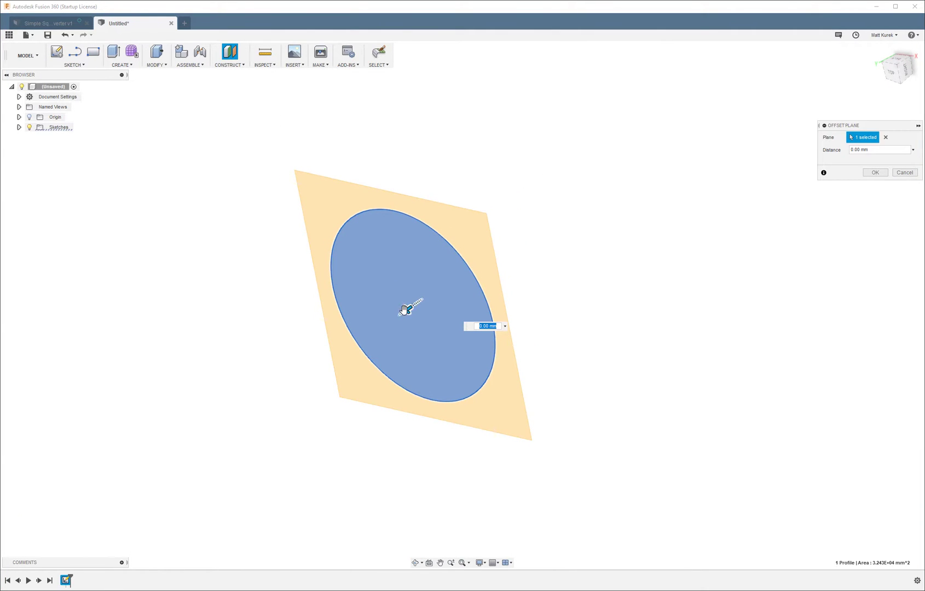
pyautogui.moveTo(404, 311); pyautogui.dragTo(507, 240)
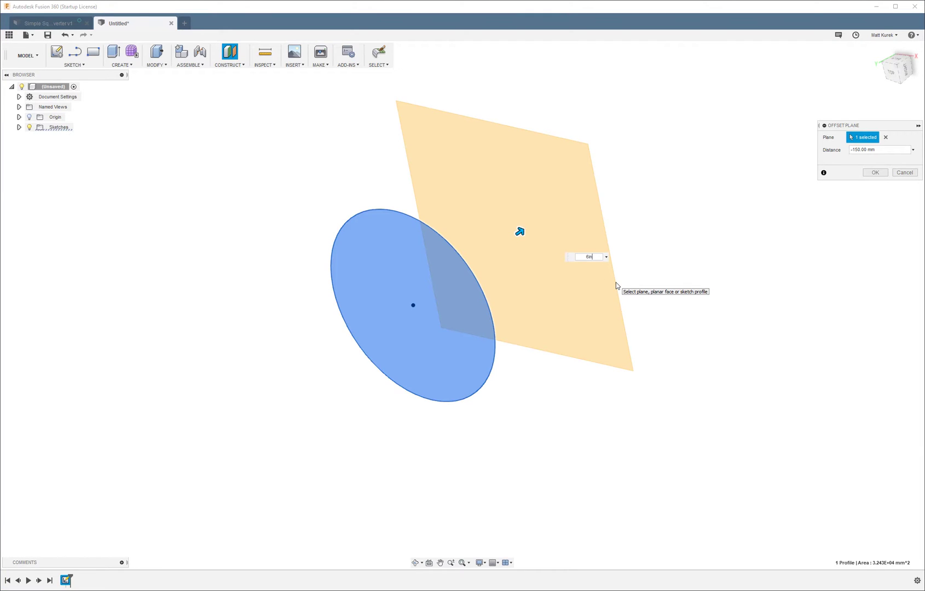
pyautogui.press('Return')
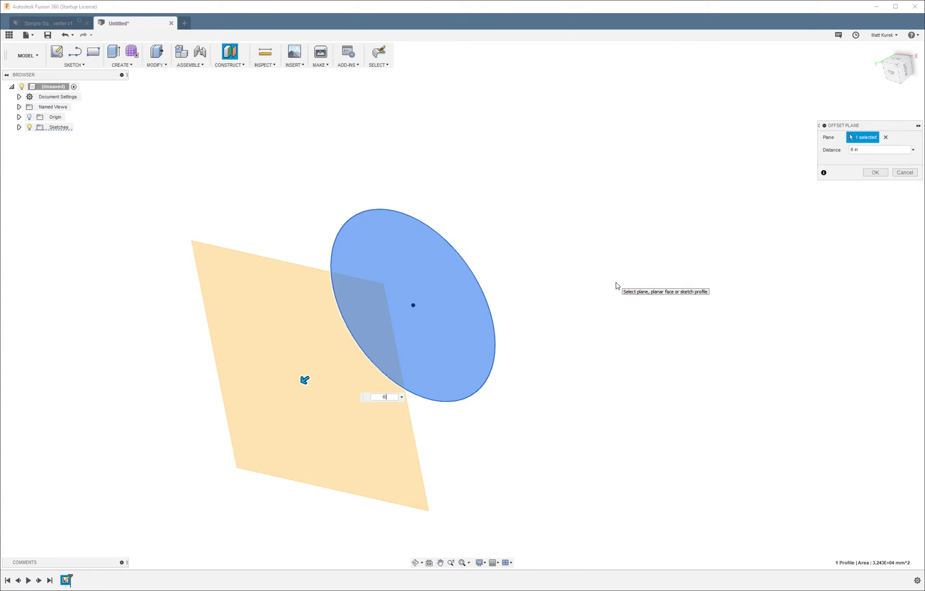
pyautogui.write('-6')
pyautogui.press('Return')
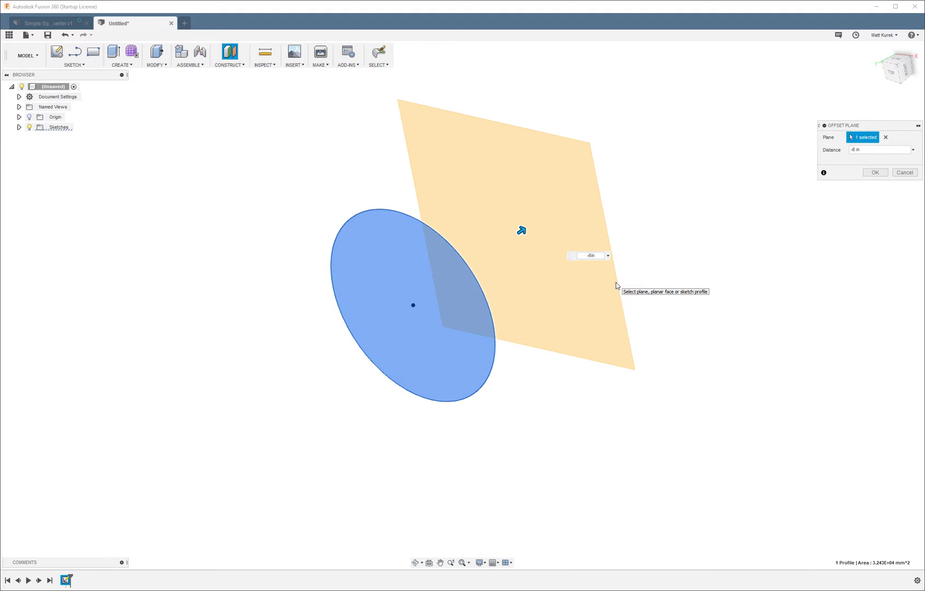
pyautogui.press('Return')
# Step: Start a sketch on the offset plane and draw a center rectangle from the origin, enclosing the circle
pyautogui.click(545, 217)
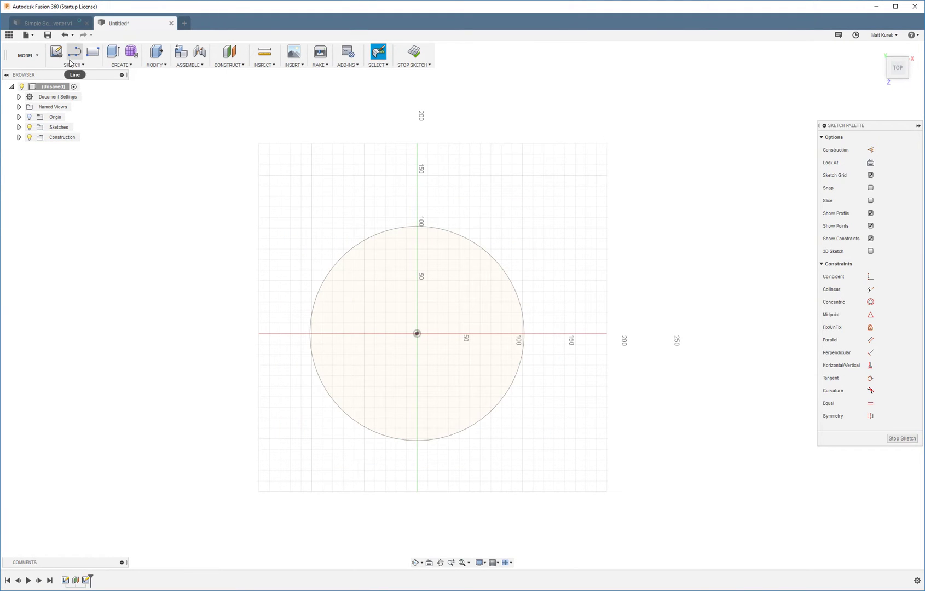
pyautogui.click(71, 64)
pyautogui.moveTo(84, 96)
pyautogui.click(141, 116)
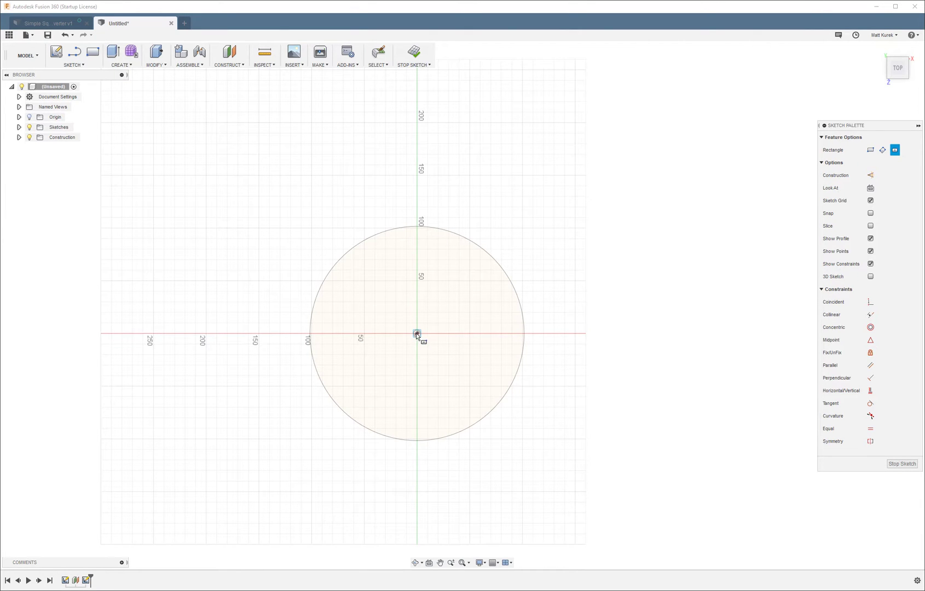
pyautogui.click(416, 333)
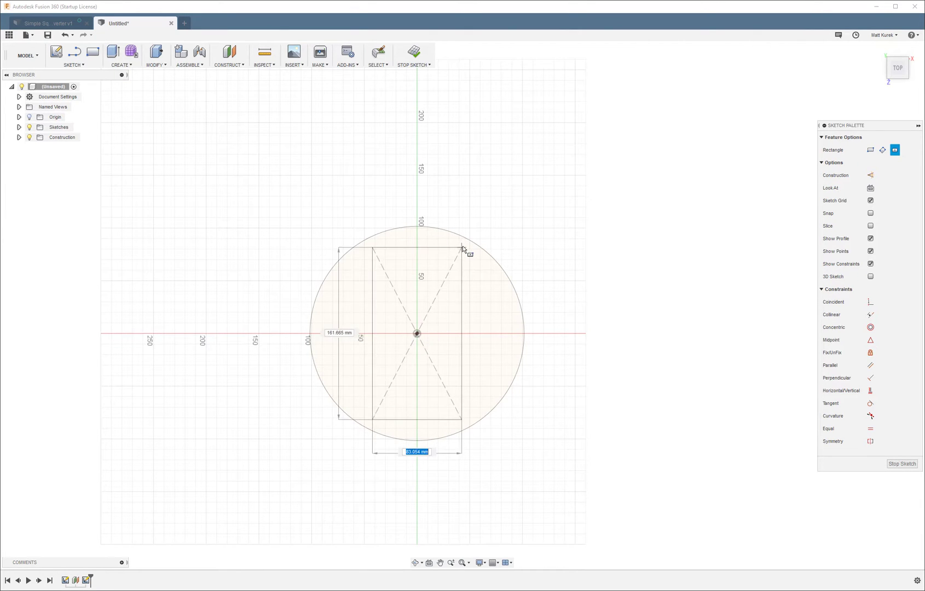
pyautogui.click(567, 198)
pyautogui.press('Escape')
# Step: Dimension the rectangle as a 12 in (304.8 mm) square and finish the sketch
pyautogui.click(482, 198)
pyautogui.click(457, 160)
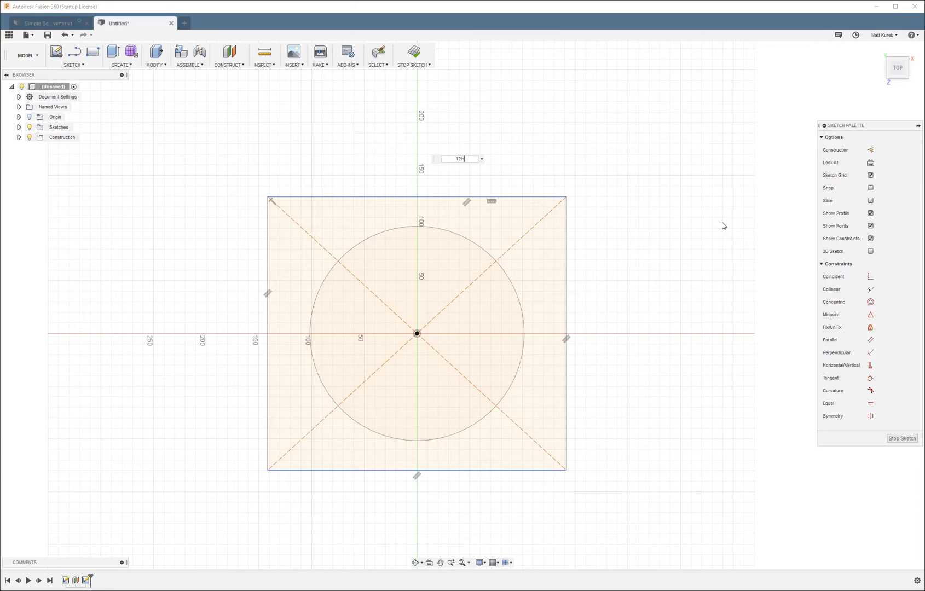
pyautogui.press('Return')
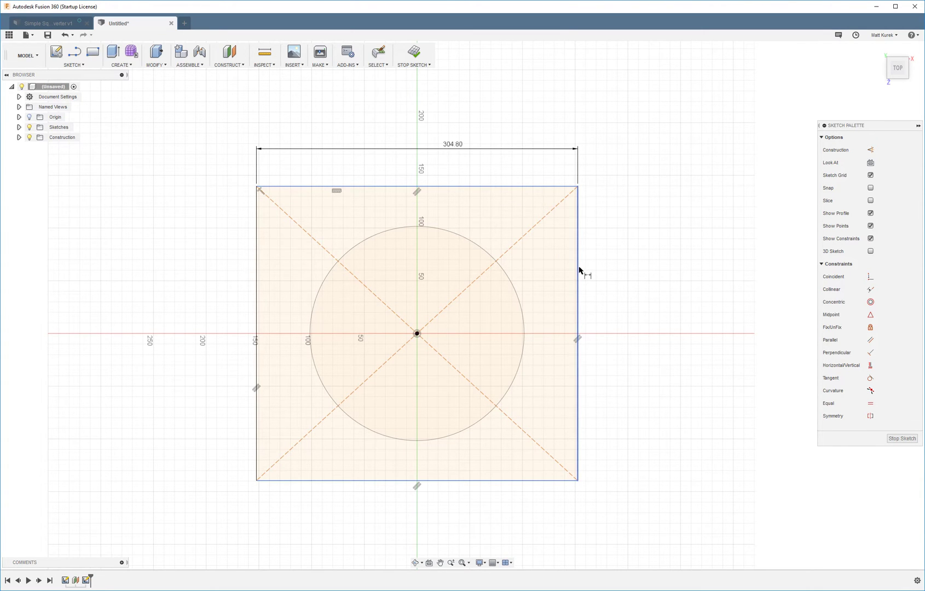
pyautogui.click(579, 269)
pyautogui.click(615, 266)
pyautogui.press('Return')
pyautogui.keyDown('shift'); pyautogui.moveTo(289, 140); pyautogui.dragTo(244, 146, button='middle'); pyautogui.keyUp('shift')
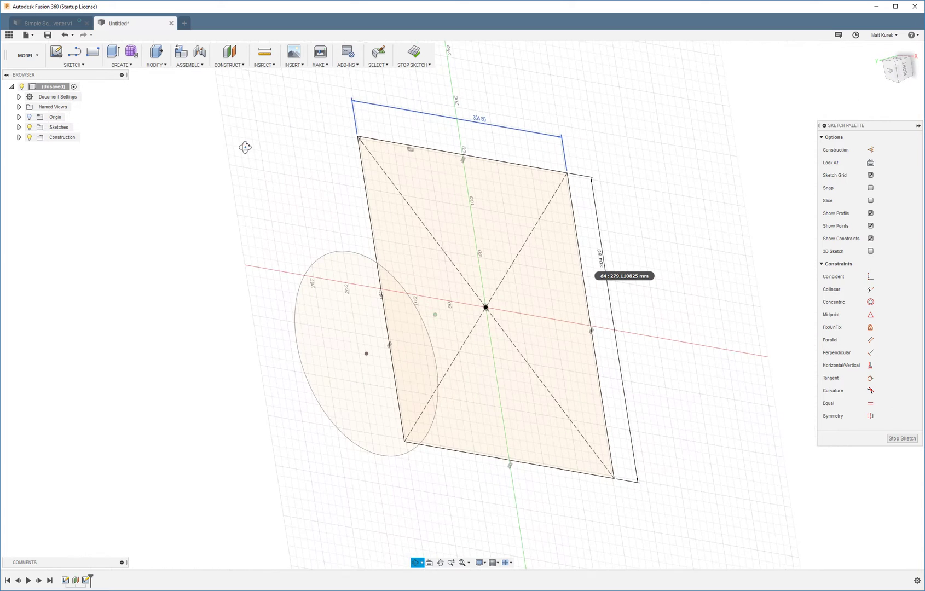
pyautogui.click(408, 57)
pyautogui.click(121, 66)
pyautogui.click(123, 126)
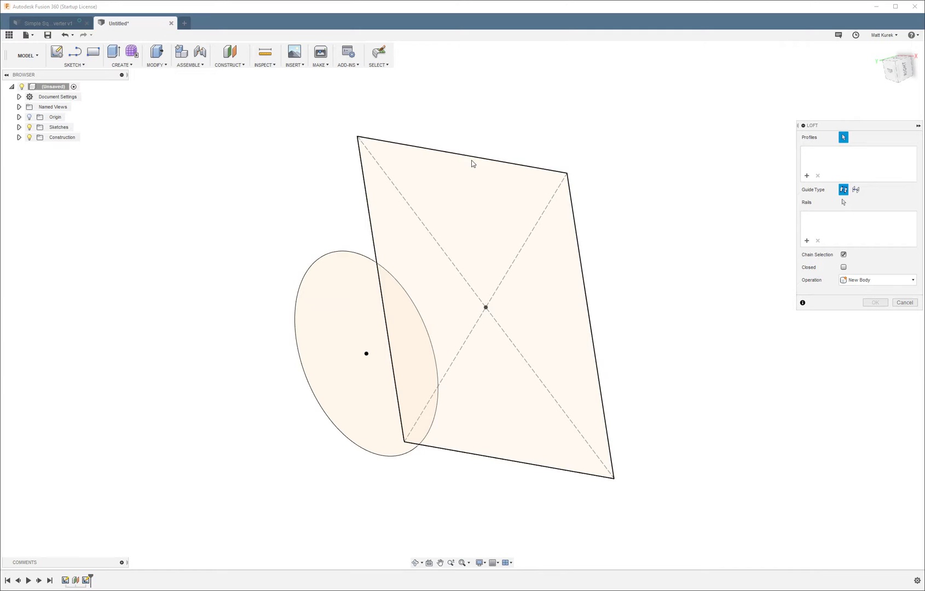
pyautogui.click(475, 184)
pyautogui.click(331, 317)
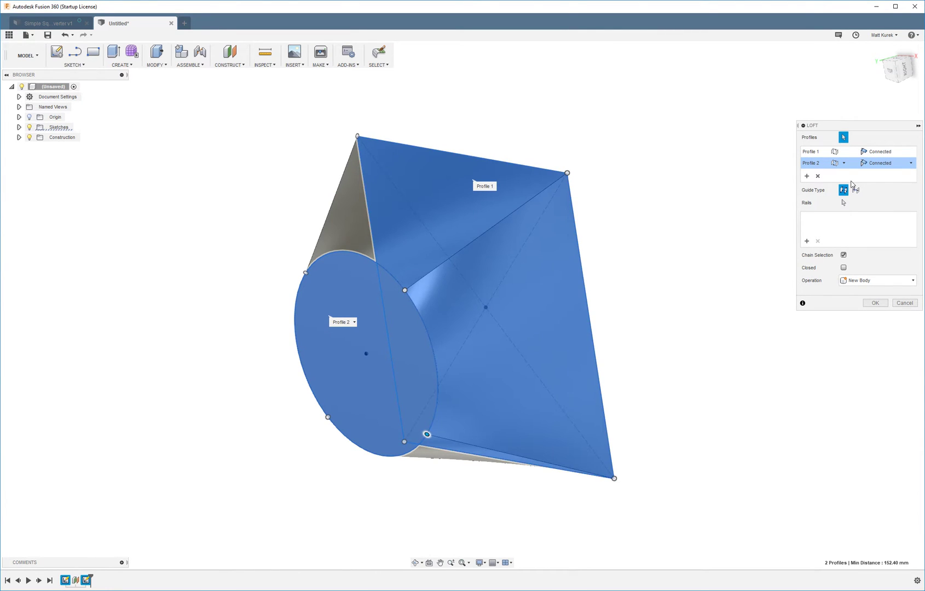
pyautogui.click(819, 176)
pyautogui.click(818, 177)
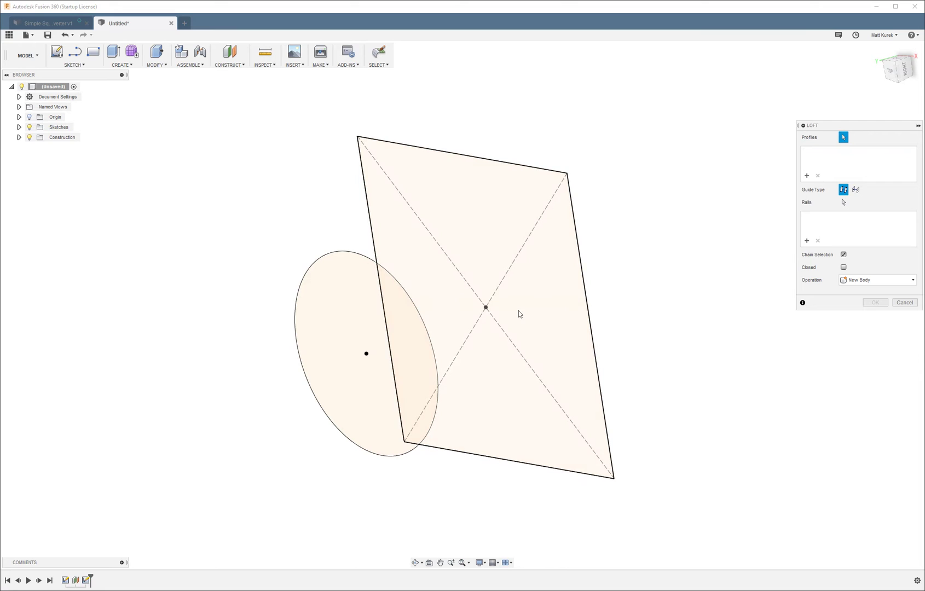
# Step: Loft the square profile to the circle profile as a new body
pyautogui.click(121, 65)
pyautogui.click(460, 182)
pyautogui.click(315, 290)
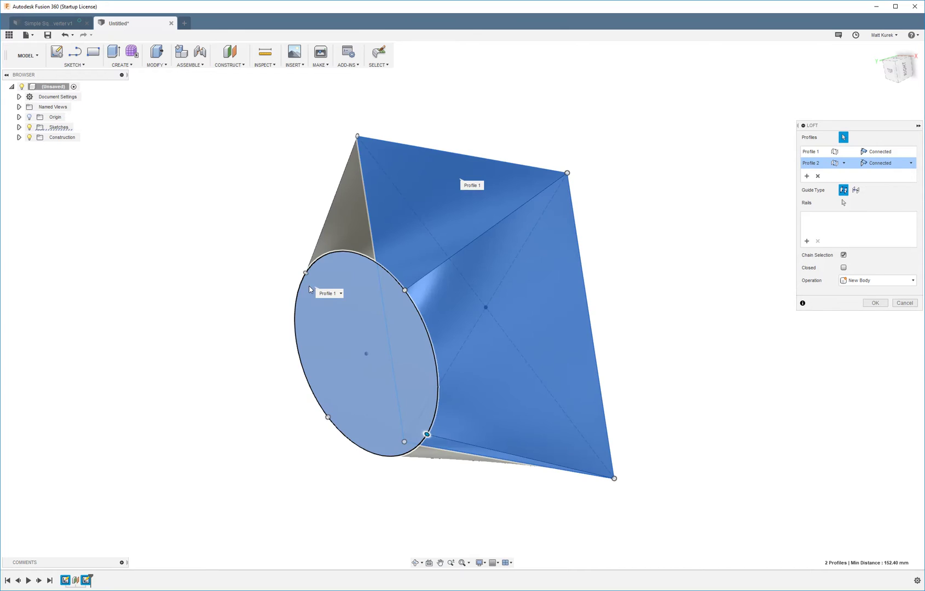
pyautogui.click(876, 304)
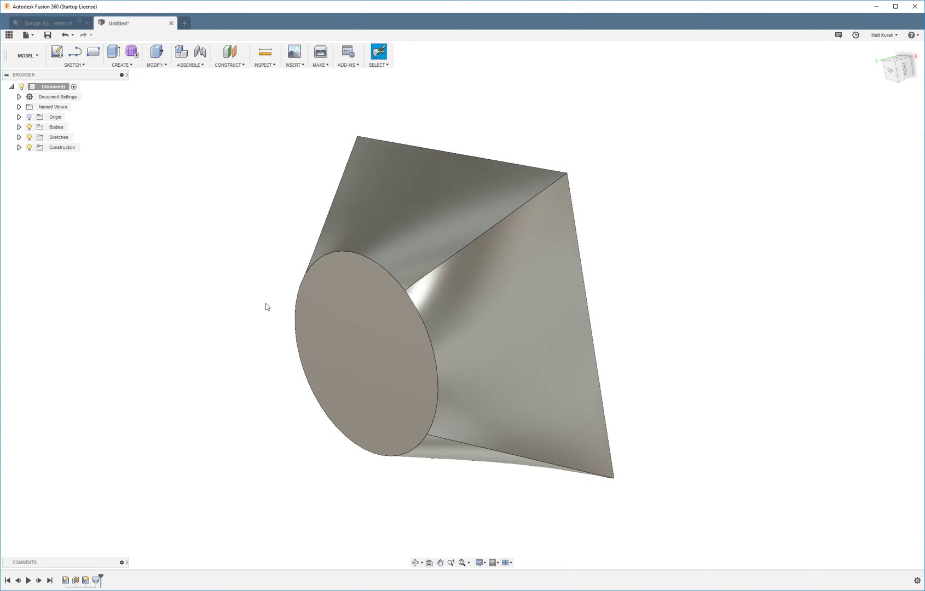
# Step: Create a construction plane offset outward from the loft's circular end face
pyautogui.click(229, 64)
pyautogui.click(236, 75)
pyautogui.click(333, 316)
pyautogui.moveTo(327, 317); pyautogui.dragTo(270, 338)
pyautogui.keyDown('shift'); pyautogui.moveTo(245, 159); pyautogui.dragTo(217, 208, button='middle'); pyautogui.keyUp('shift')
pyautogui.press('Return')
# Step: Sketch a circle on the new offset plane, centred on the origin and matching the size of the loft's circular end
pyautogui.click(218, 206)
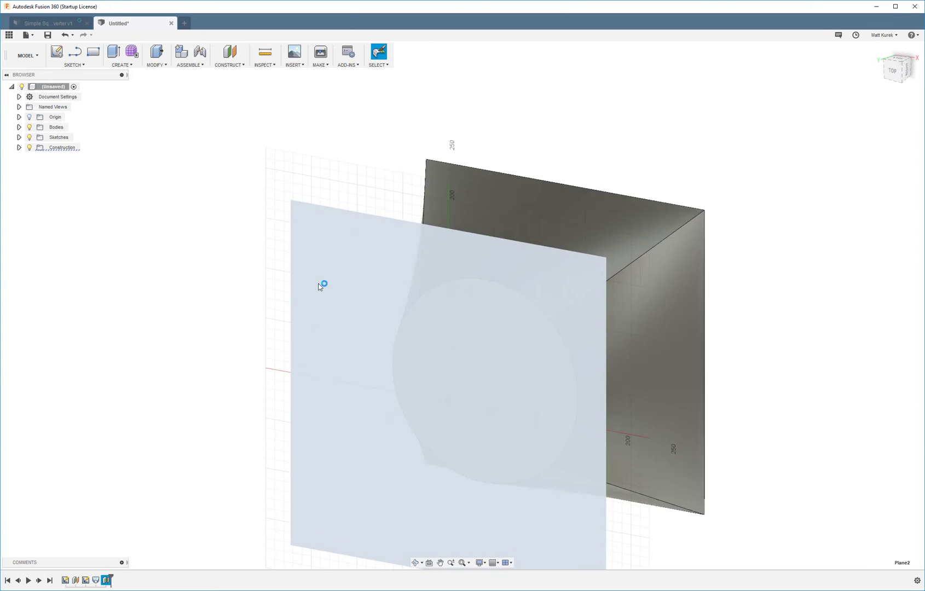
pyautogui.press('c')
pyautogui.click(505, 362)
pyautogui.click(523, 292)
pyautogui.keyDown('shift'); pyautogui.moveTo(413, 197); pyautogui.dragTo(298, 195, button='middle'); pyautogui.keyUp('shift')
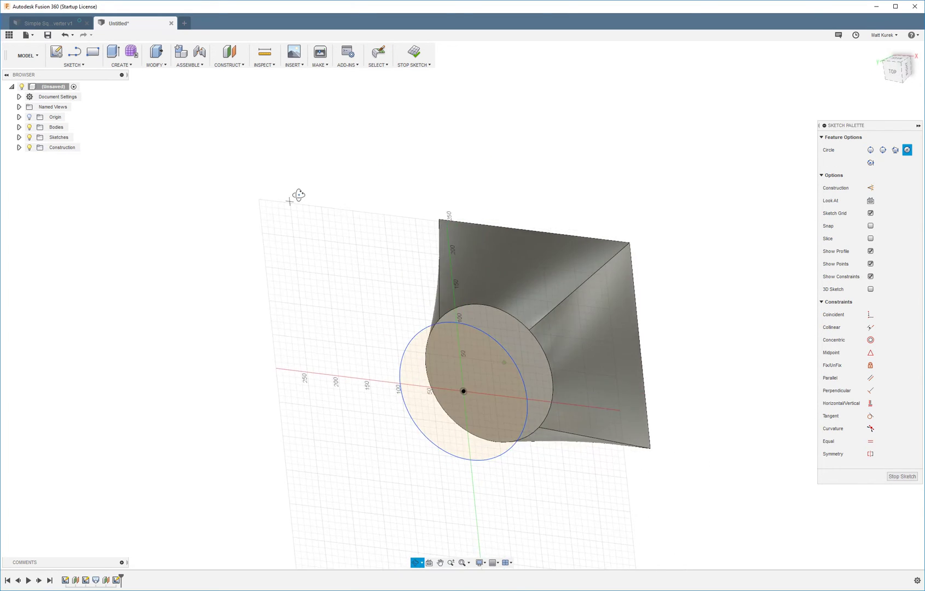
# Step: Loft the body's circular end face to the new circle with the Join operation
pyautogui.click(123, 65)
pyautogui.click(118, 122)
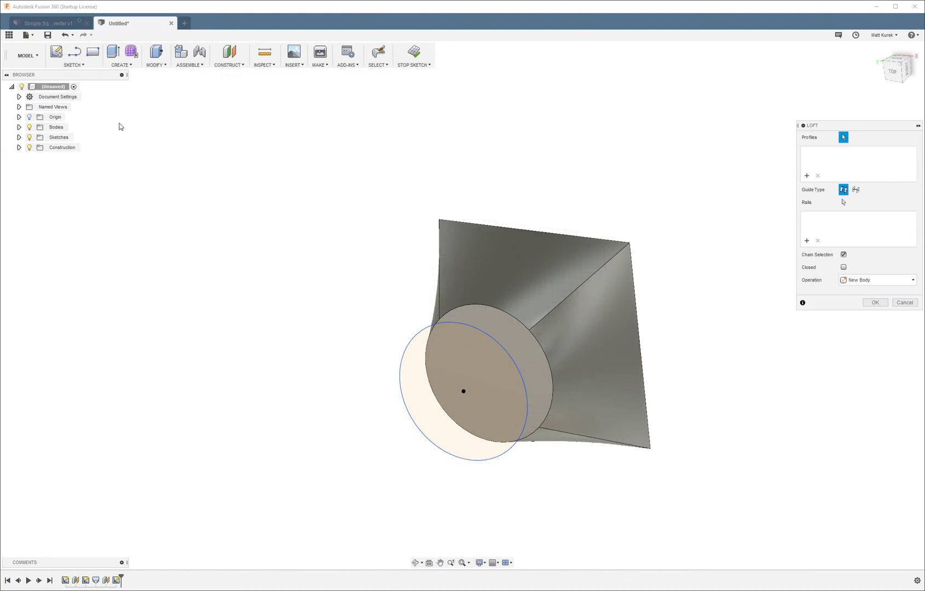
pyautogui.click(505, 321)
pyautogui.click(409, 364)
pyautogui.moveTo(383, 277)
pyautogui.keyDown('shift'); pyautogui.mouseDown(button='middle')
pyautogui.moveTo(369, 281)
pyautogui.moveTo(392, 266)
pyautogui.mouseUp(button='middle'); pyautogui.keyUp('shift')
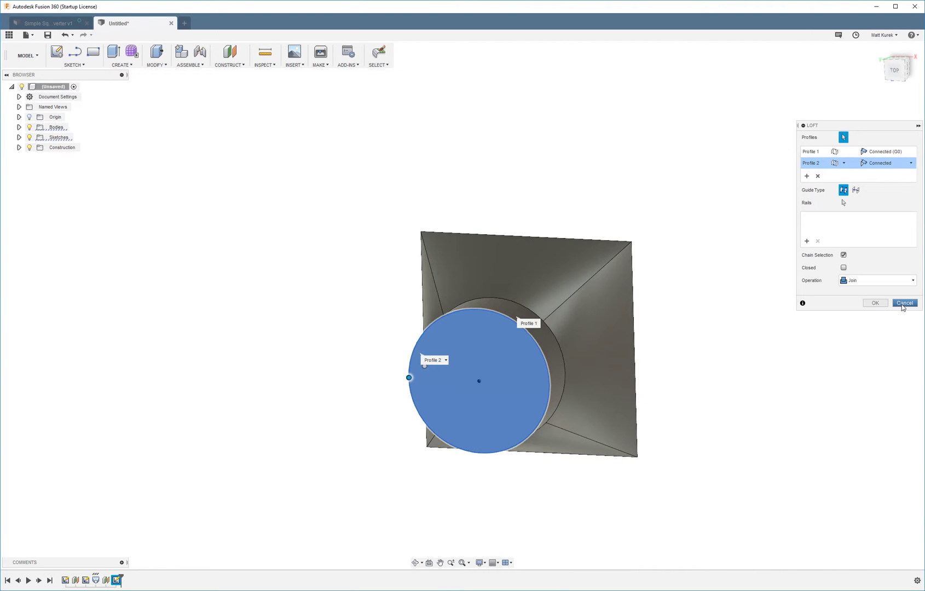
pyautogui.click(877, 304)
pyautogui.keyDown('shift'); pyautogui.moveTo(251, 287); pyautogui.dragTo(289, 258, button='middle'); pyautogui.keyUp('shift')
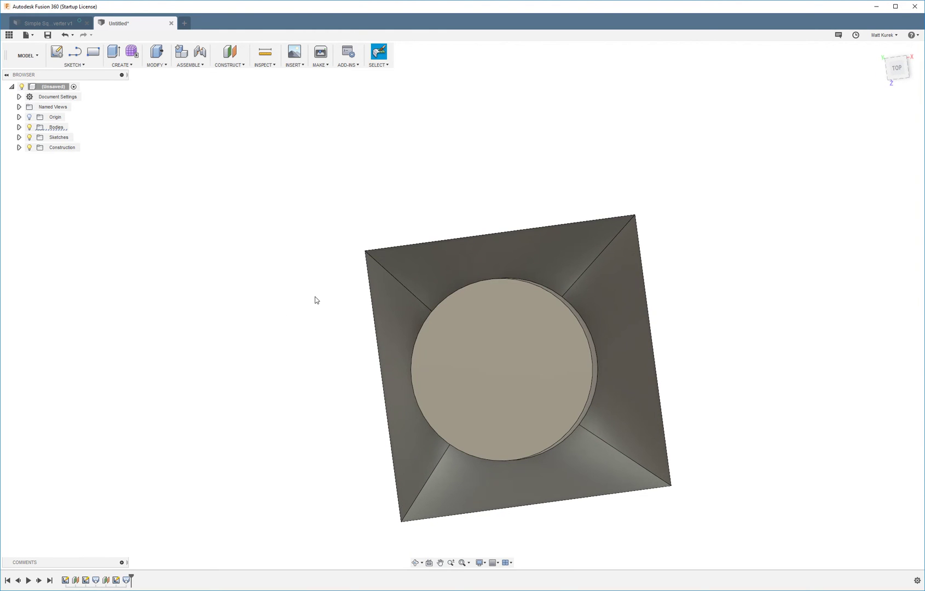
# Step: Shell the body to a 2 mm inside thickness, opening its circular and square end faces
pyautogui.click(152, 66)
pyautogui.click(171, 113)
pyautogui.keyDown('shift'); pyautogui.moveTo(387, 146); pyautogui.dragTo(458, 232, button='middle'); pyautogui.keyUp('shift')
pyautogui.click(453, 343)
pyautogui.click(527, 298)
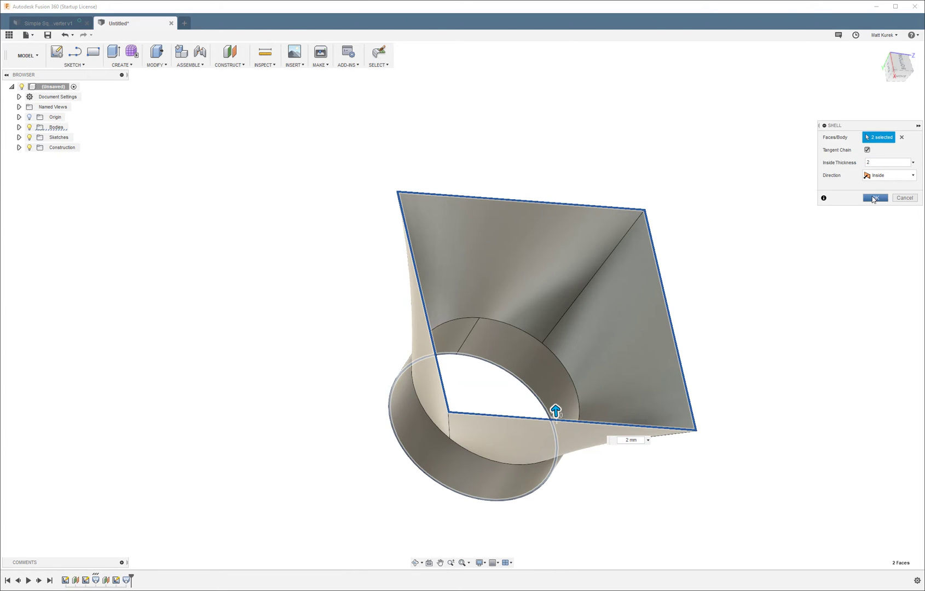
pyautogui.click(875, 198)
pyautogui.keyDown('shift'); pyautogui.moveTo(811, 305); pyautogui.dragTo(722, 194, button='middle'); pyautogui.keyUp('shift')
pyautogui.press('Escape')
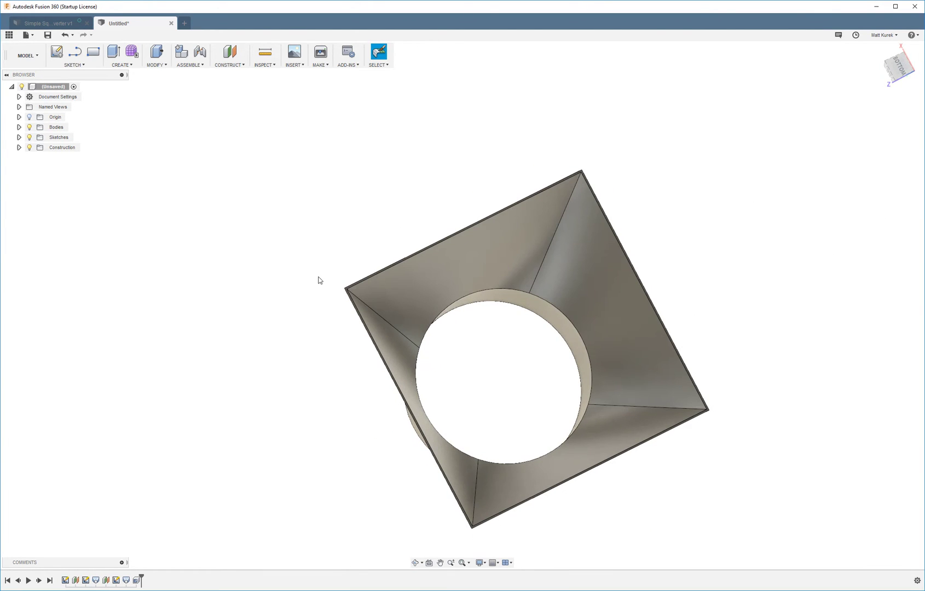
# Step: Sketch on the square rim face and offset its outer edges outward by about 15.6 mm
pyautogui.press('s')
pyautogui.click(345, 289)
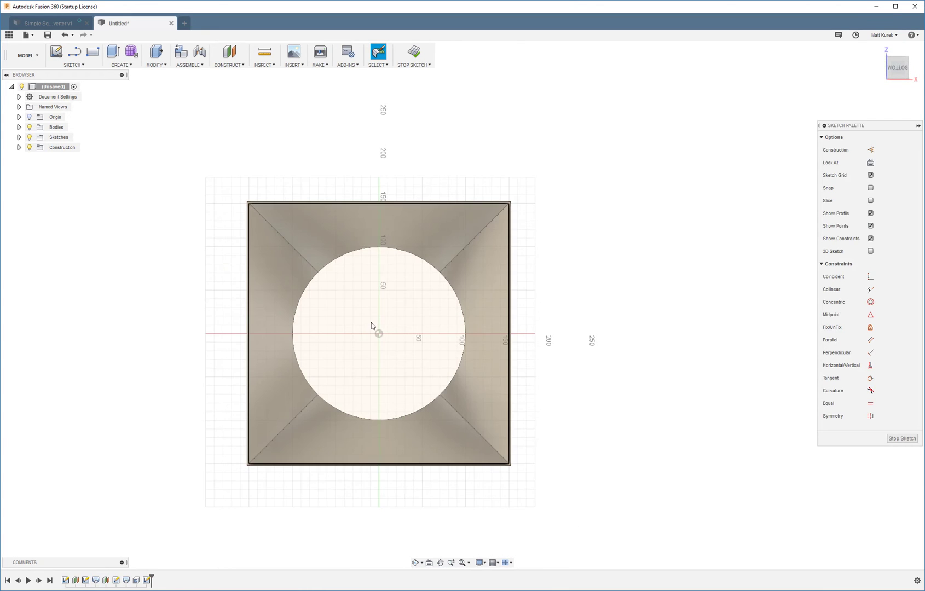
pyautogui.press('o')
pyautogui.click(359, 203)
pyautogui.moveTo(362, 197); pyautogui.dragTo(366, 185)
pyautogui.press('Return')
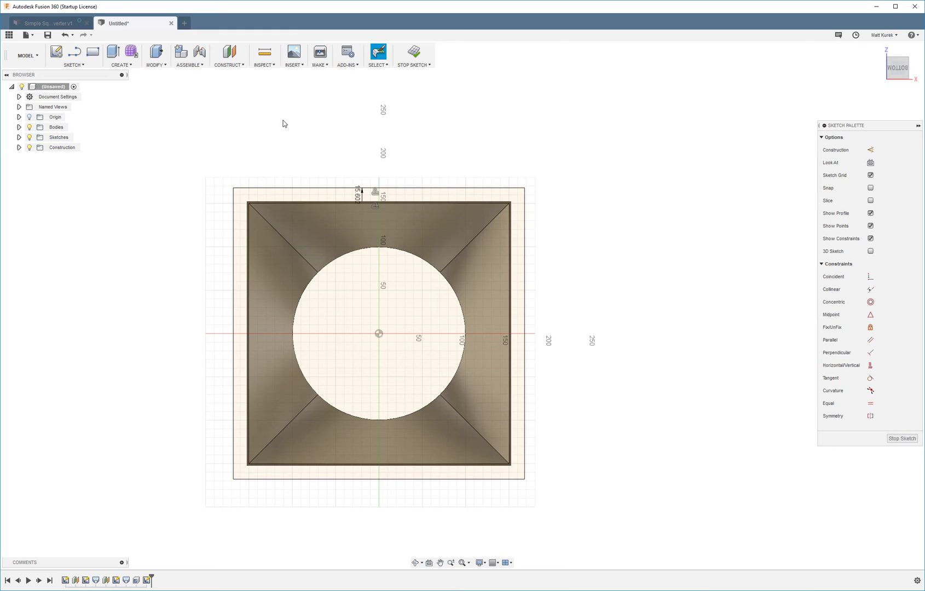
pyautogui.keyDown('shift'); pyautogui.moveTo(284, 124); pyautogui.dragTo(248, 225, button='middle'); pyautogui.keyUp('shift')
# Step: Extrude the flange profile around the square opening by -2 mm with the Join operation
pyautogui.press('e')
pyautogui.click(211, 336)
pyautogui.keyDown('shift'); pyautogui.moveTo(212, 254); pyautogui.dragTo(276, 444, button='middle'); pyautogui.keyUp('shift')
pyautogui.moveTo(296, 478); pyautogui.dragTo(301, 461)
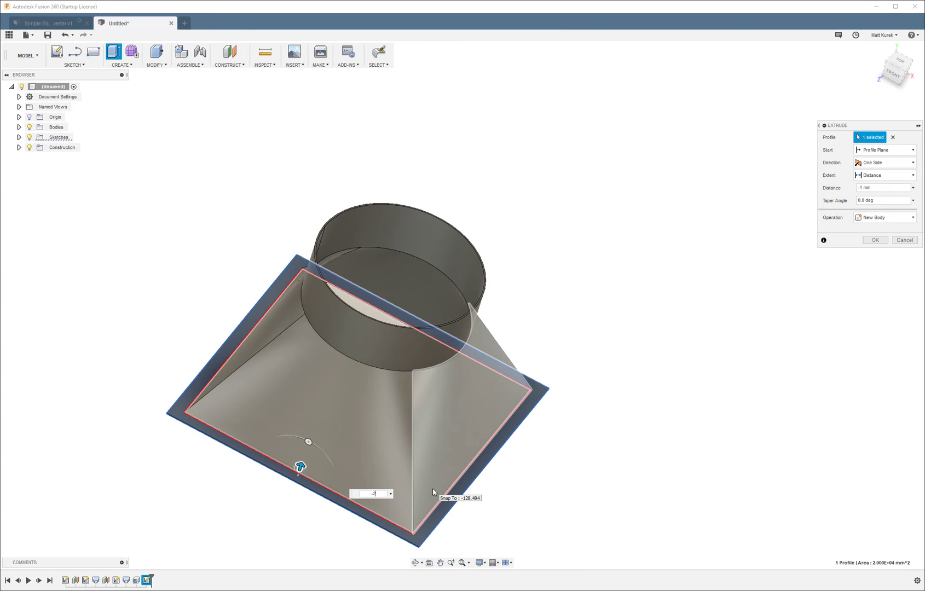
pyautogui.click(877, 219)
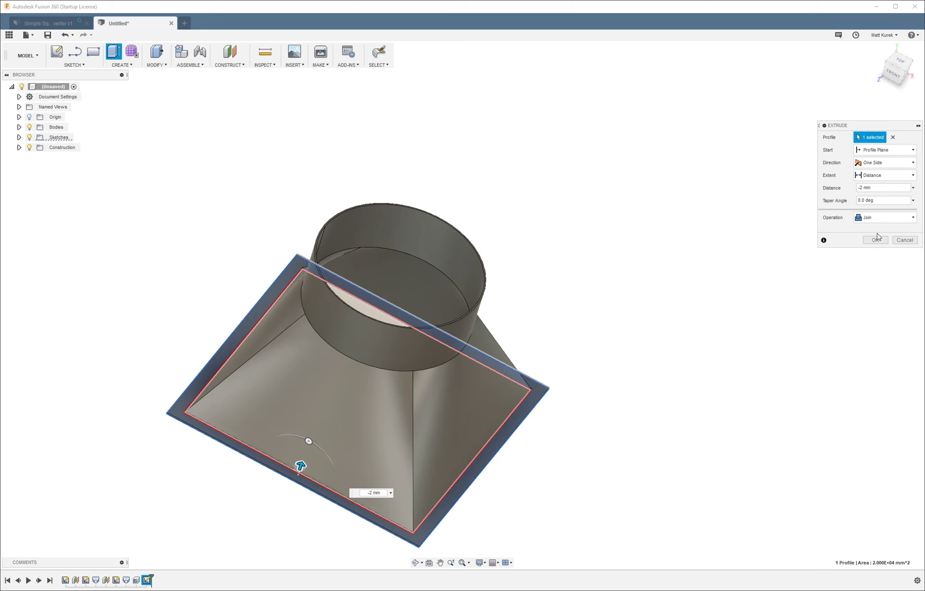
pyautogui.click(876, 240)
pyautogui.keyDown('shift'); pyautogui.moveTo(615, 416); pyautogui.dragTo(721, 270, button='middle'); pyautogui.keyUp('shift')
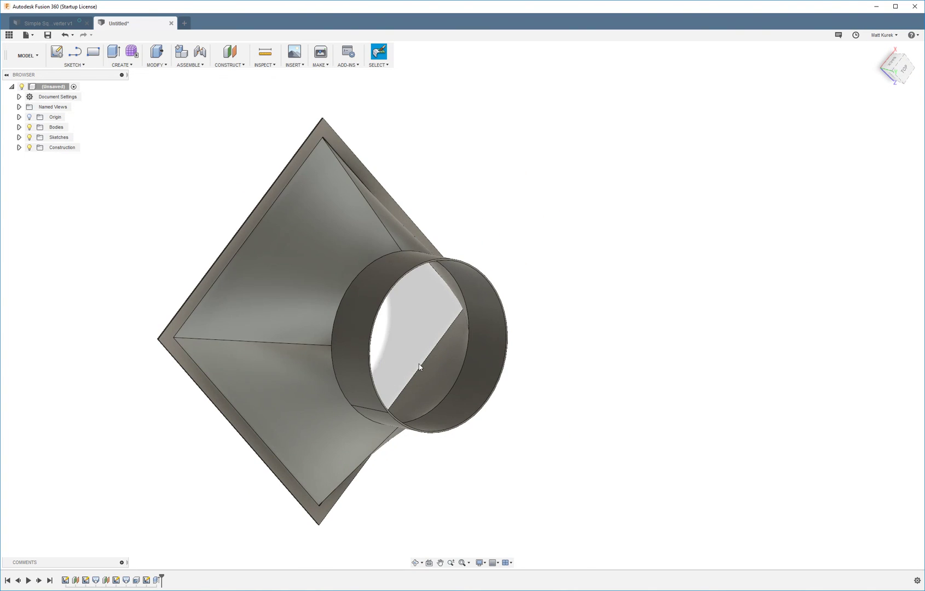
pyautogui.scroll(-3, 713, 502)
pyautogui.scroll(-2, 308, 219)
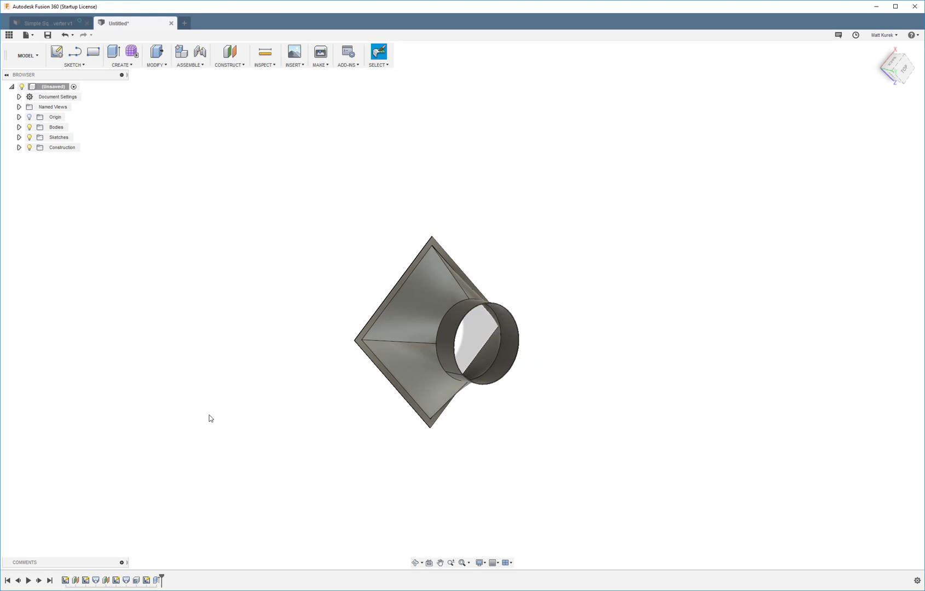
pyautogui.scroll(2, 318, 284)
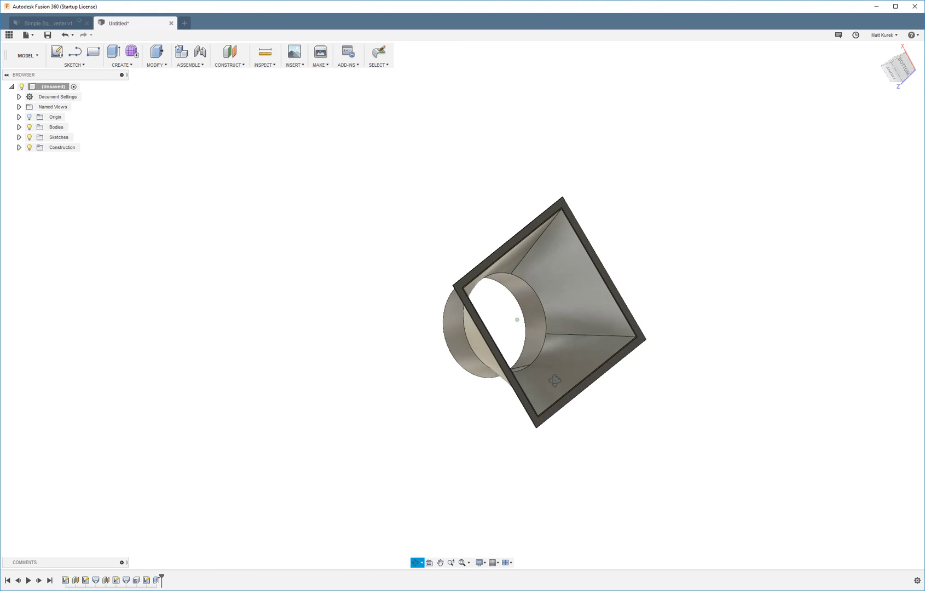